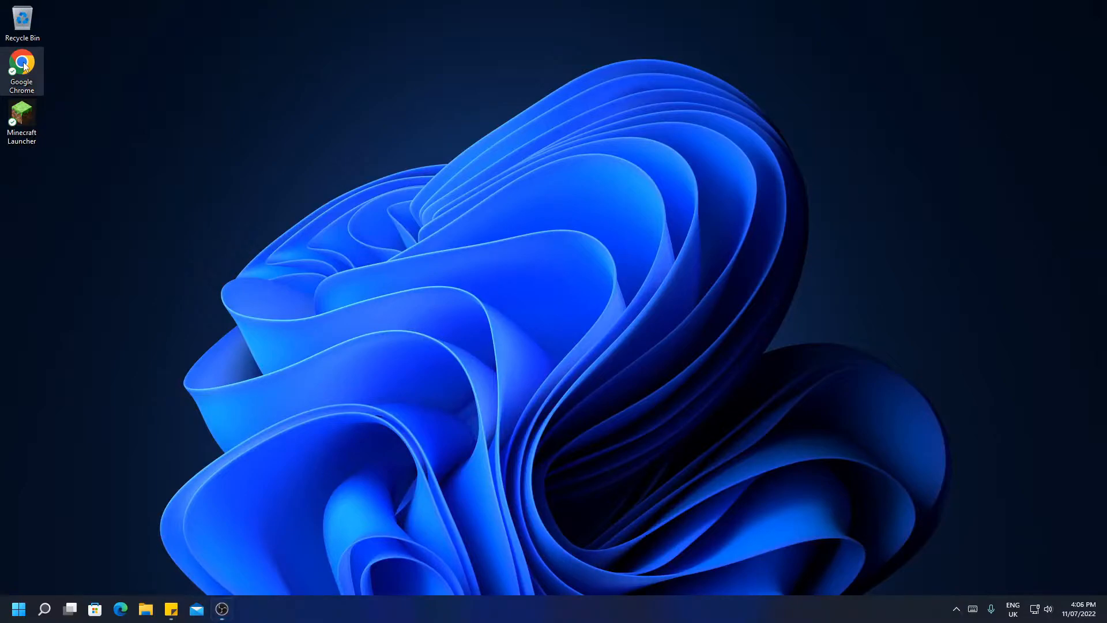
{"action": "double_click", "coordinate": [24, 65]}
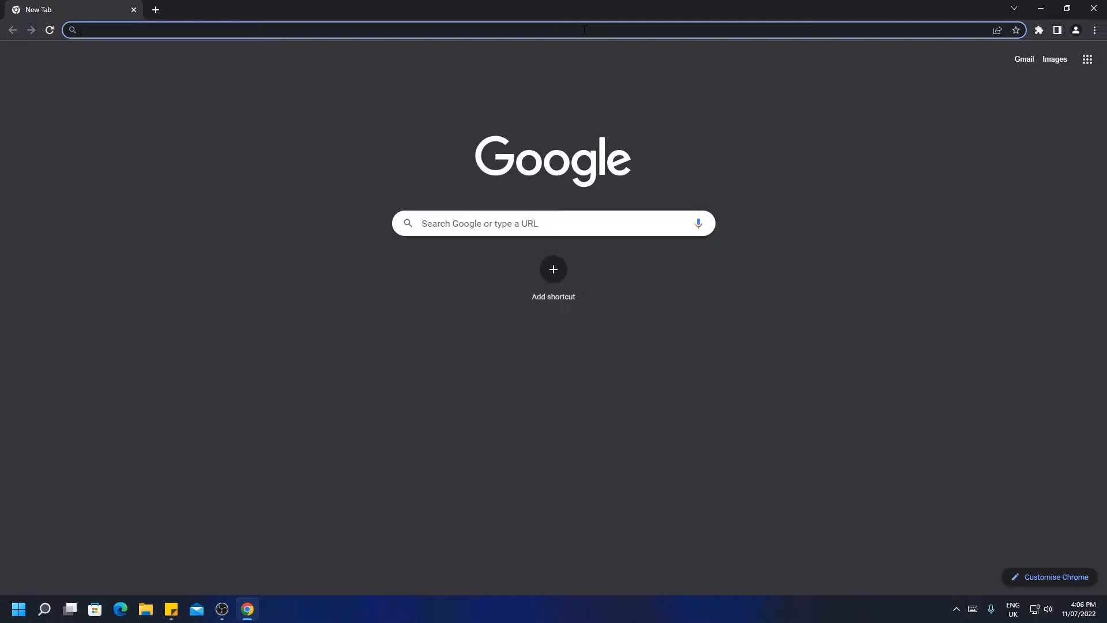
{"action": "type", "text": "https://www.optifine.net/downloads"}
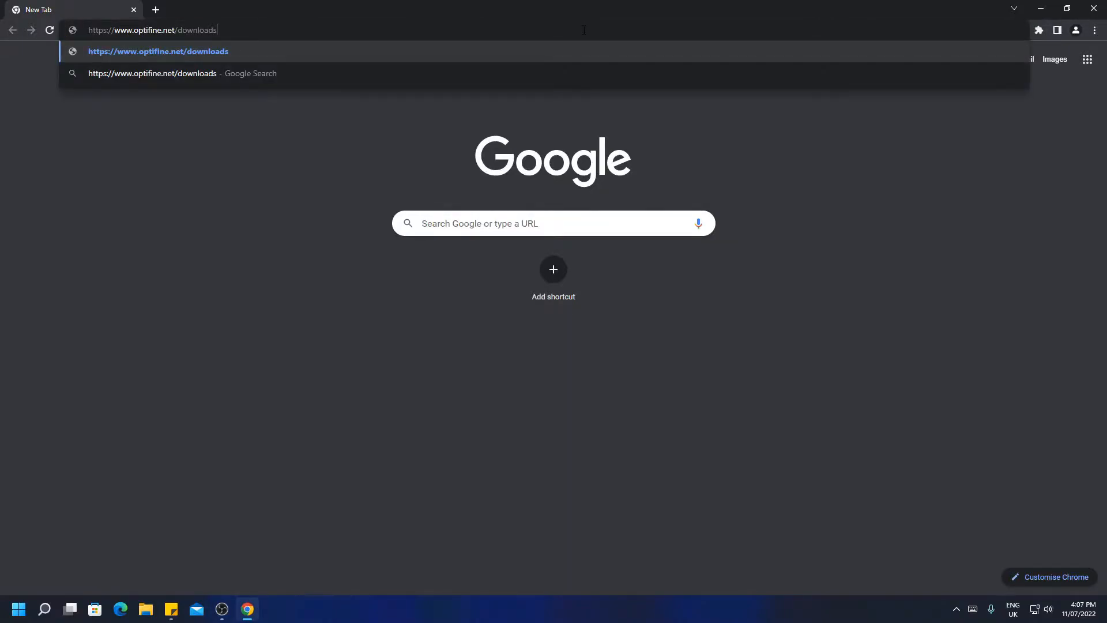
{"action": "key", "text": "Return"}
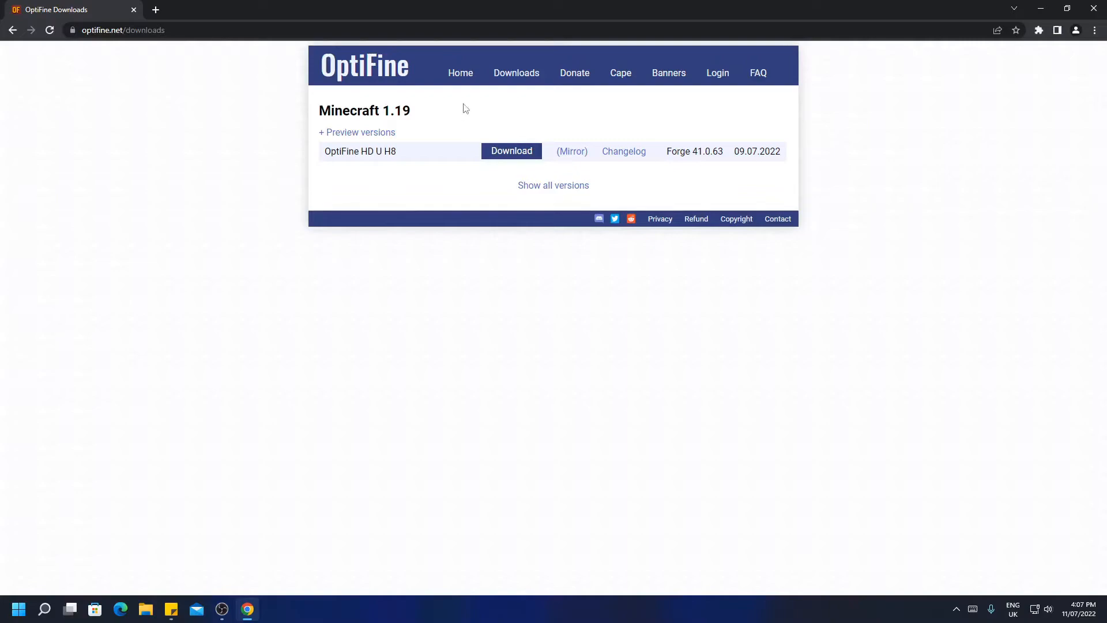
Show all OptiFine versions and look through the list, including the preview versions for Minecraft 1.19
{"action": "left_click", "coordinate": [558, 186]}
{"action": "scroll", "coordinate": [566, 193], "scroll_direction": "down", "scroll_amount": 4}
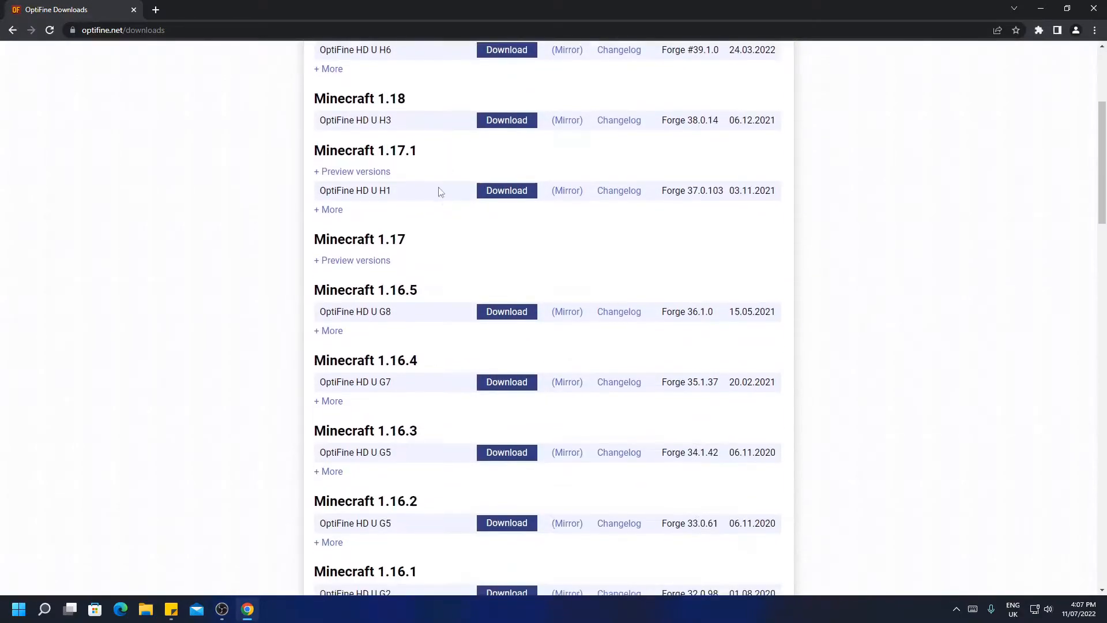
{"action": "scroll", "coordinate": [440, 190], "scroll_direction": "up", "scroll_amount": 4}
{"action": "left_click", "coordinate": [346, 133]}
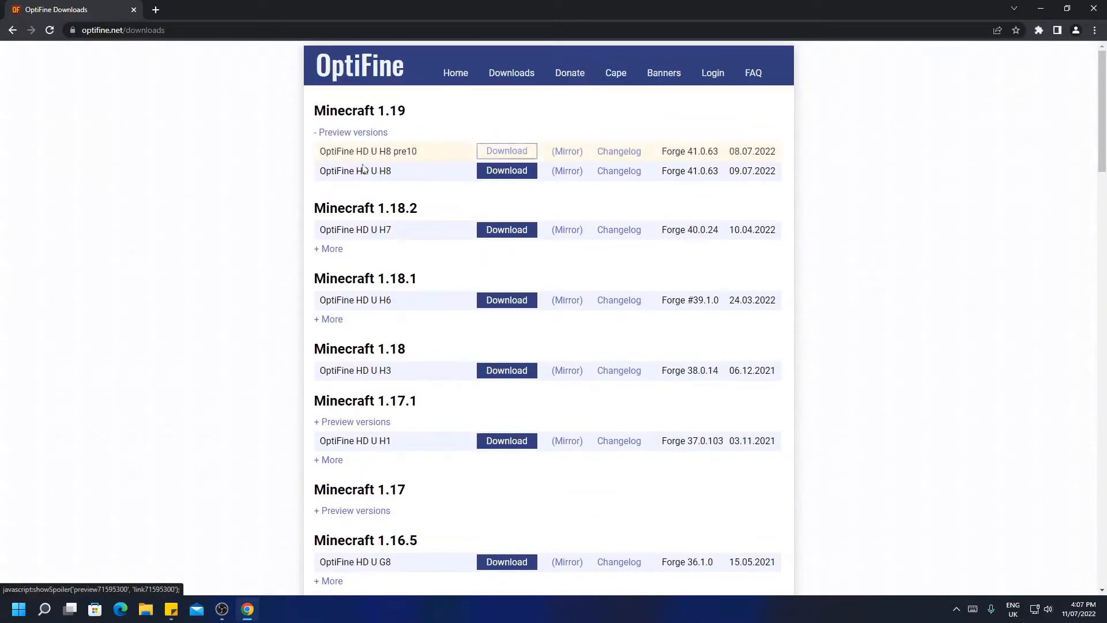
{"action": "left_click_drag", "start_coordinate": [321, 160], "coordinate": [430, 150]}
{"action": "left_click", "coordinate": [433, 153]}
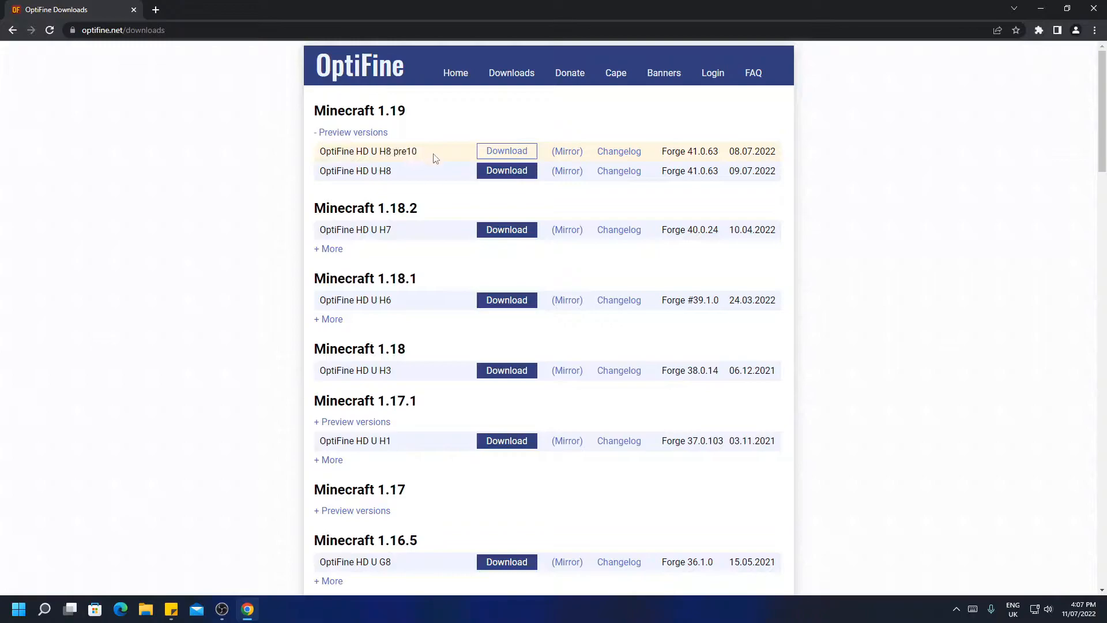
{"action": "left_click", "coordinate": [371, 132]}
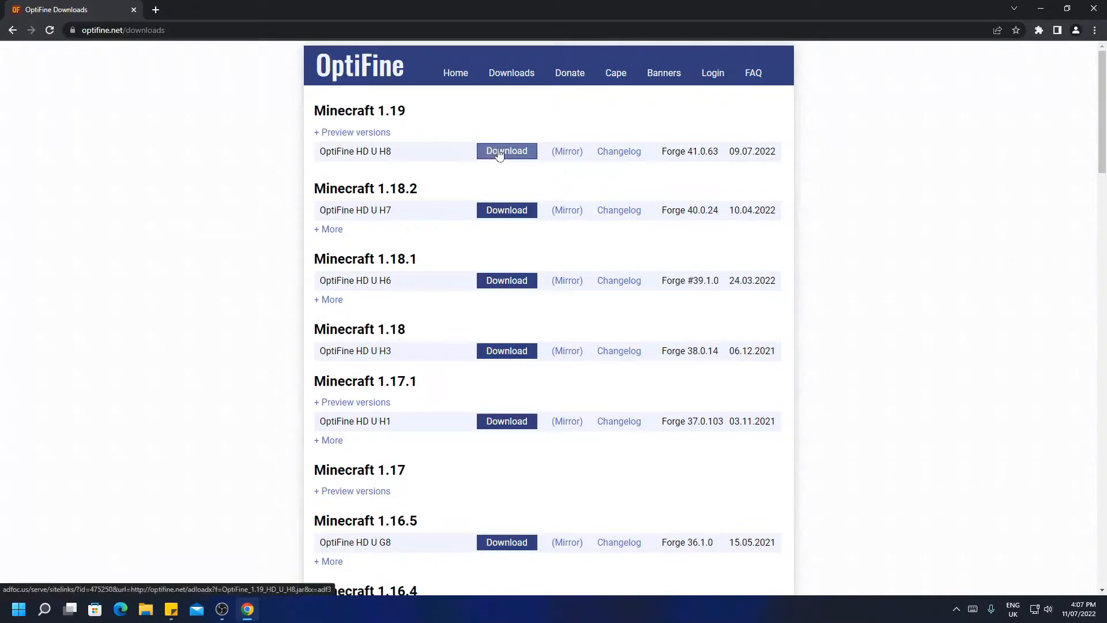
Download OptiFine HD U H8 for Minecraft 1.19, skipping the advertisement, save OptiFine_1.19_HD_U_H8.jar in Downloads and close the browser
{"action": "left_click", "coordinate": [525, 153]}
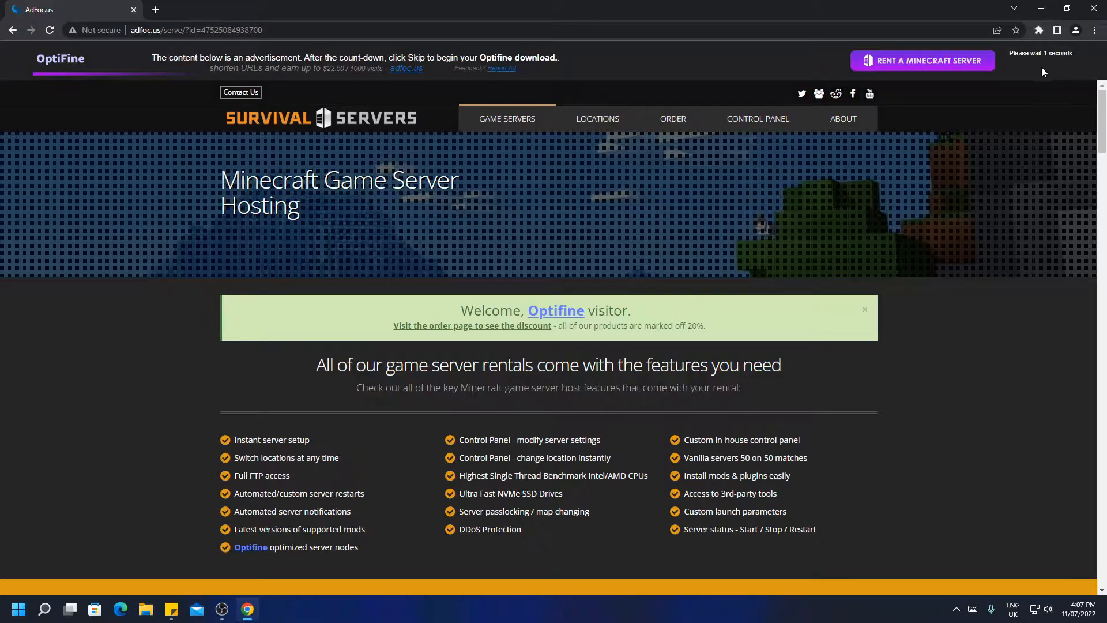
{"action": "left_click", "coordinate": [1061, 64]}
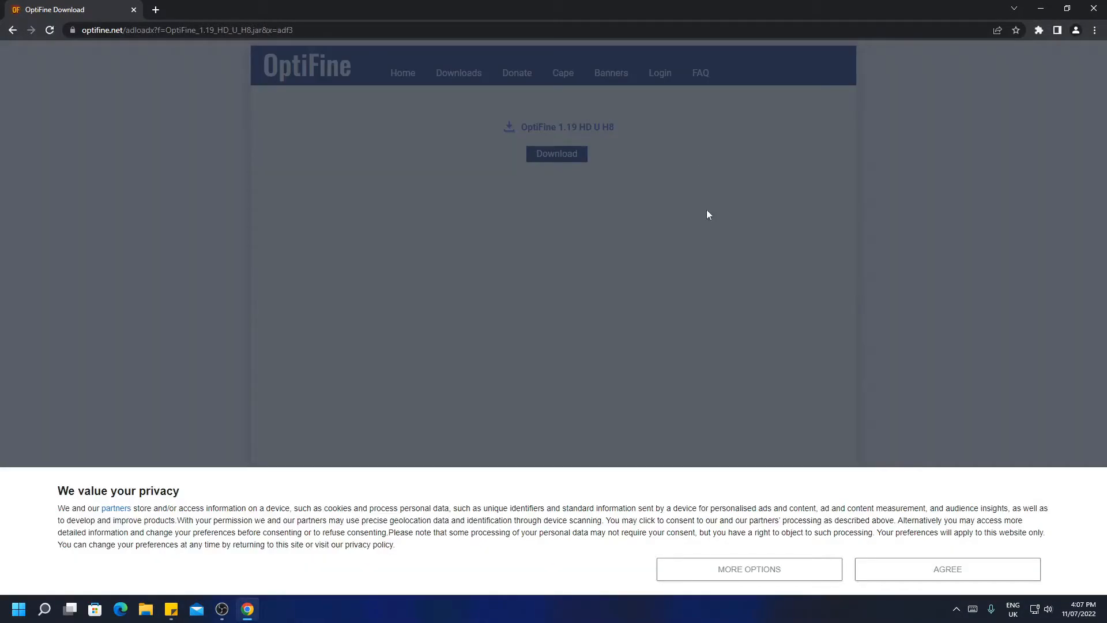
{"action": "left_click", "coordinate": [962, 577]}
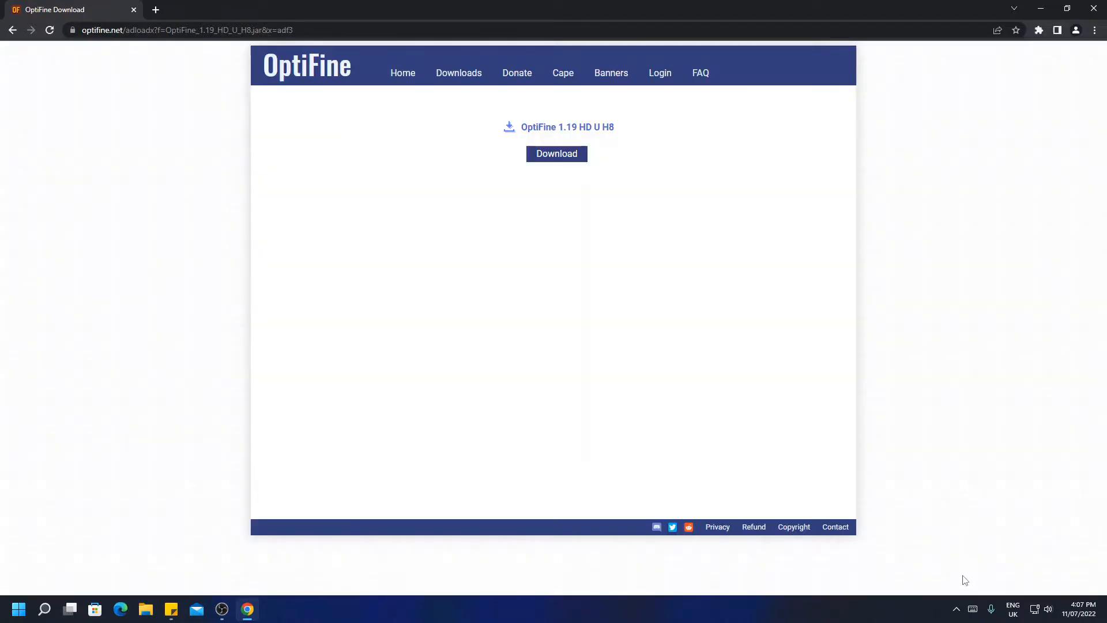
{"action": "left_click", "coordinate": [571, 150]}
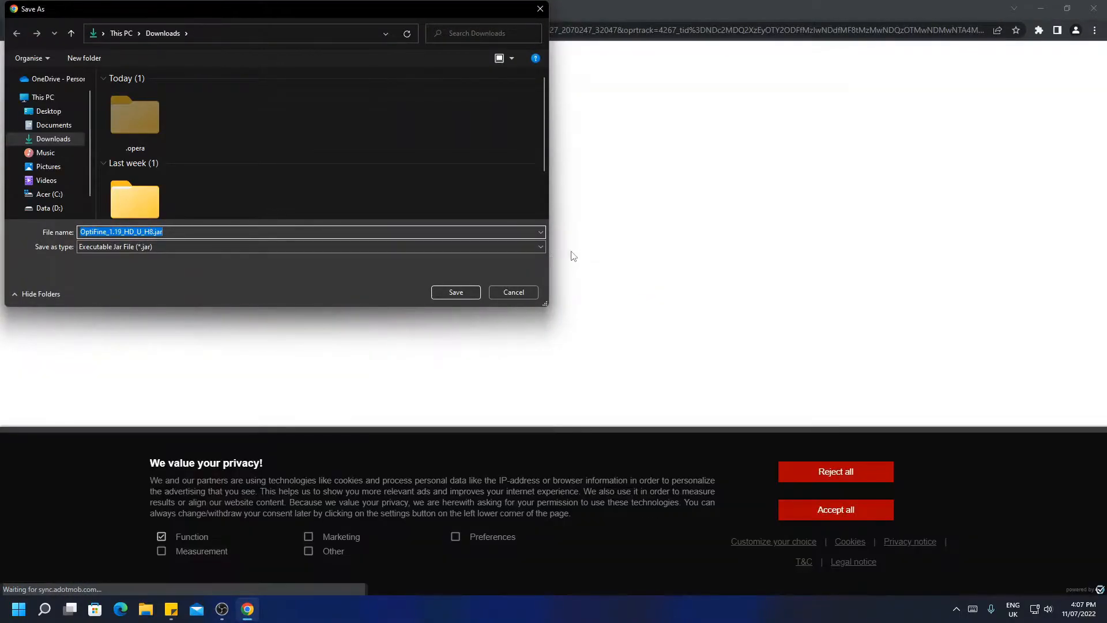
{"action": "left_click", "coordinate": [471, 291]}
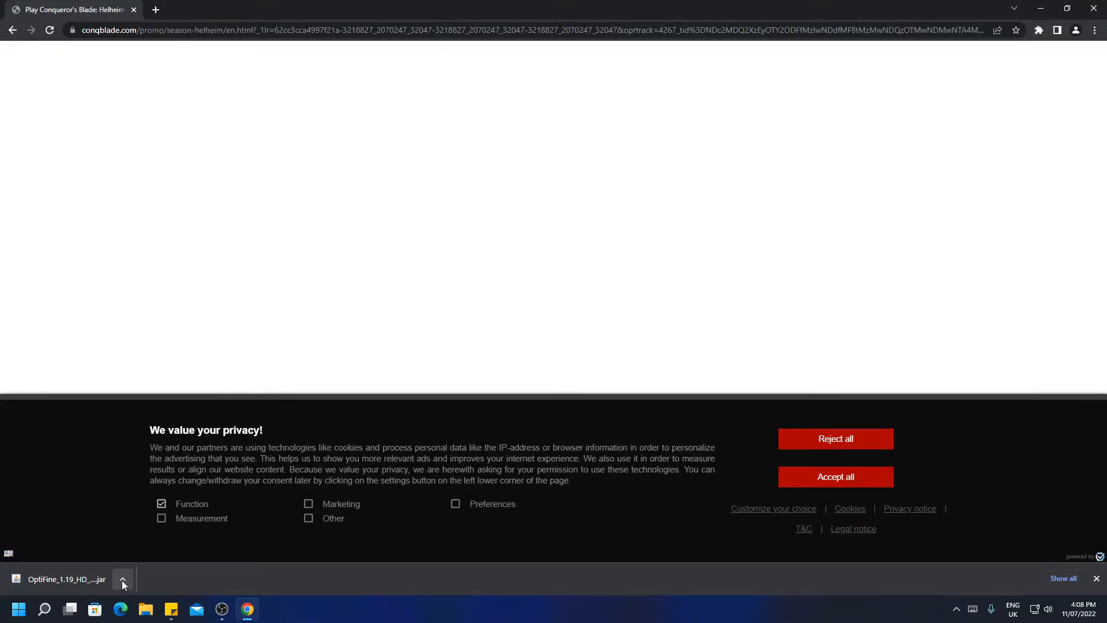
{"action": "left_click", "coordinate": [1094, 8]}
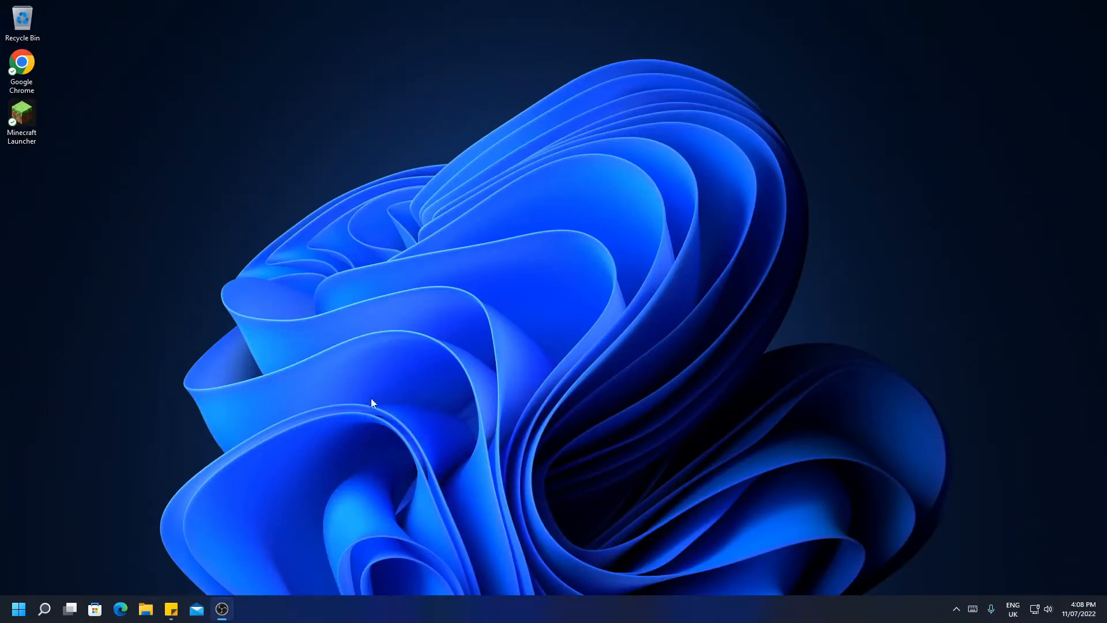
Move the OptiFine_1.19_HD_U_H8.jar file from the Downloads folder to the desktop and close File Explorer
{"action": "left_click", "coordinate": [150, 610]}
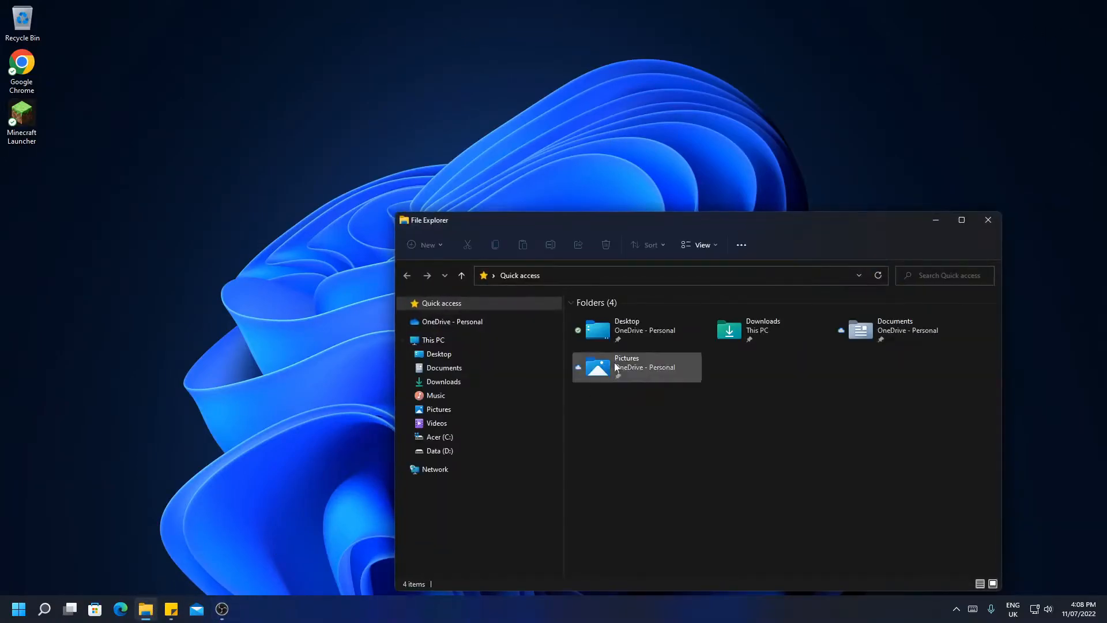
{"action": "left_click_drag", "start_coordinate": [667, 226], "coordinate": [597, 110]}
{"action": "left_click", "coordinate": [409, 261]}
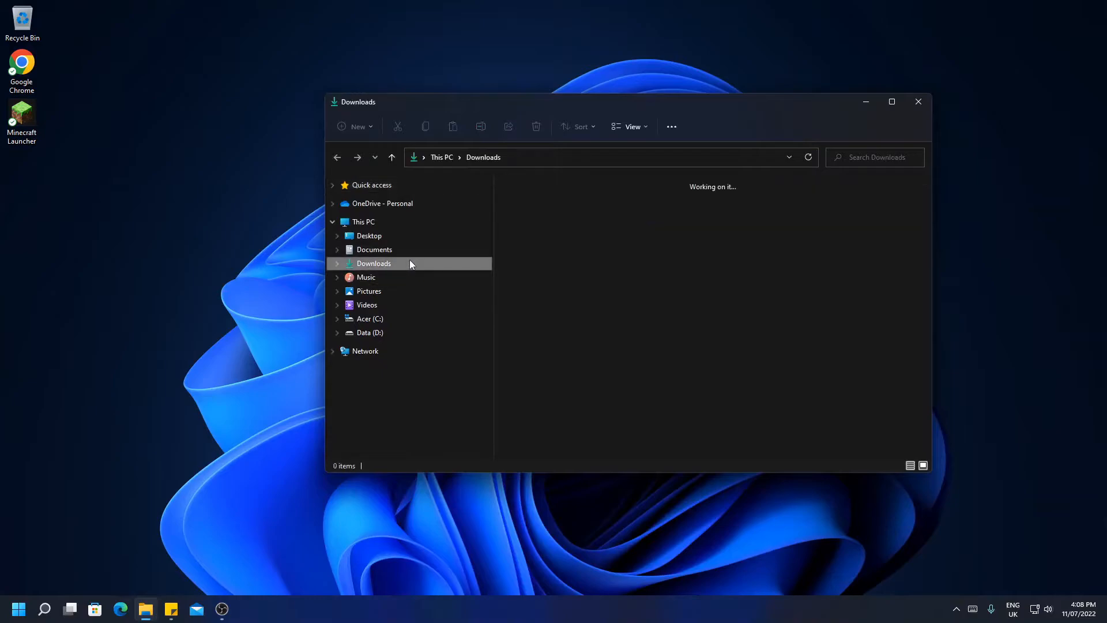
{"action": "left_click_drag", "start_coordinate": [545, 221], "coordinate": [147, 193]}
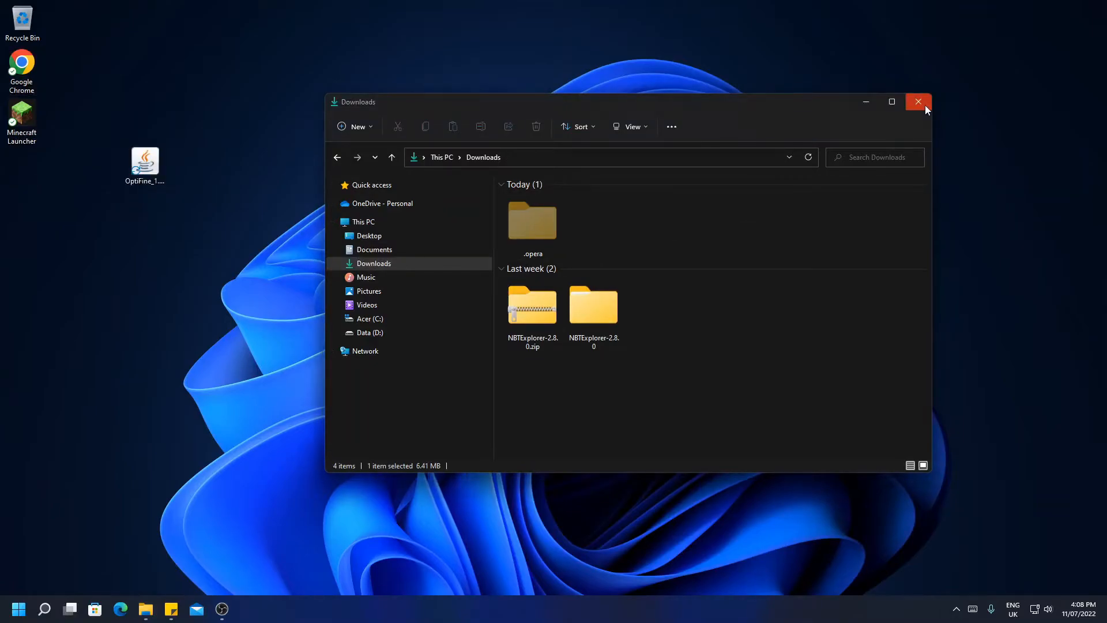
{"action": "left_click", "coordinate": [918, 102]}
{"action": "left_click_drag", "start_coordinate": [237, 254], "coordinate": [77, 106]}
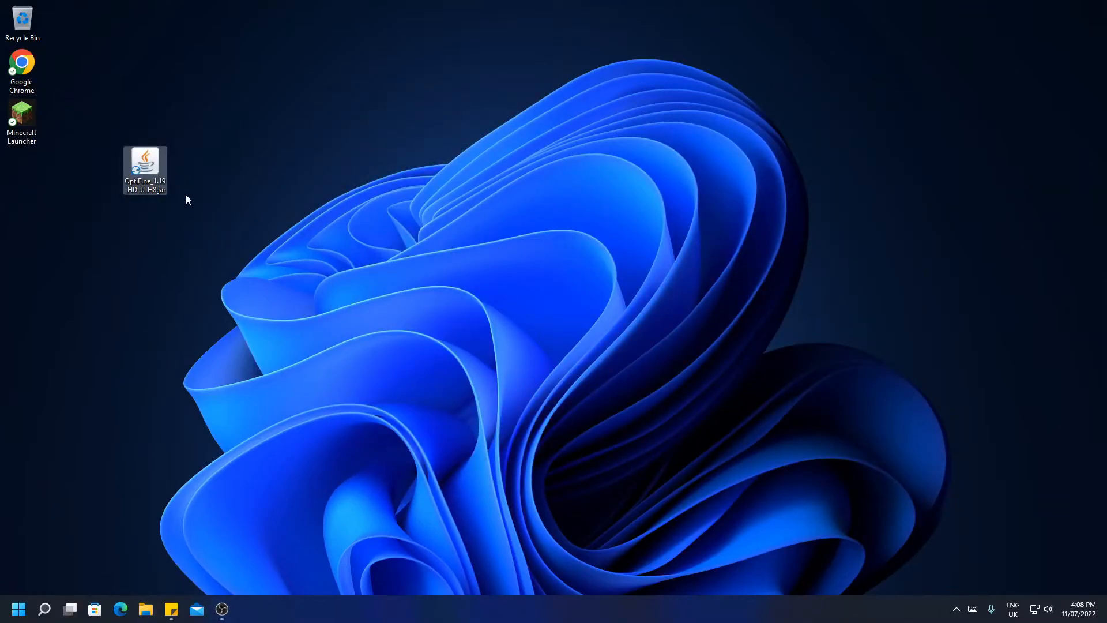
Install OptiFine from the jar file on the desktop into the default .minecraft folder, and move the jar to the Recycle Bin
{"action": "double_click", "coordinate": [144, 161]}
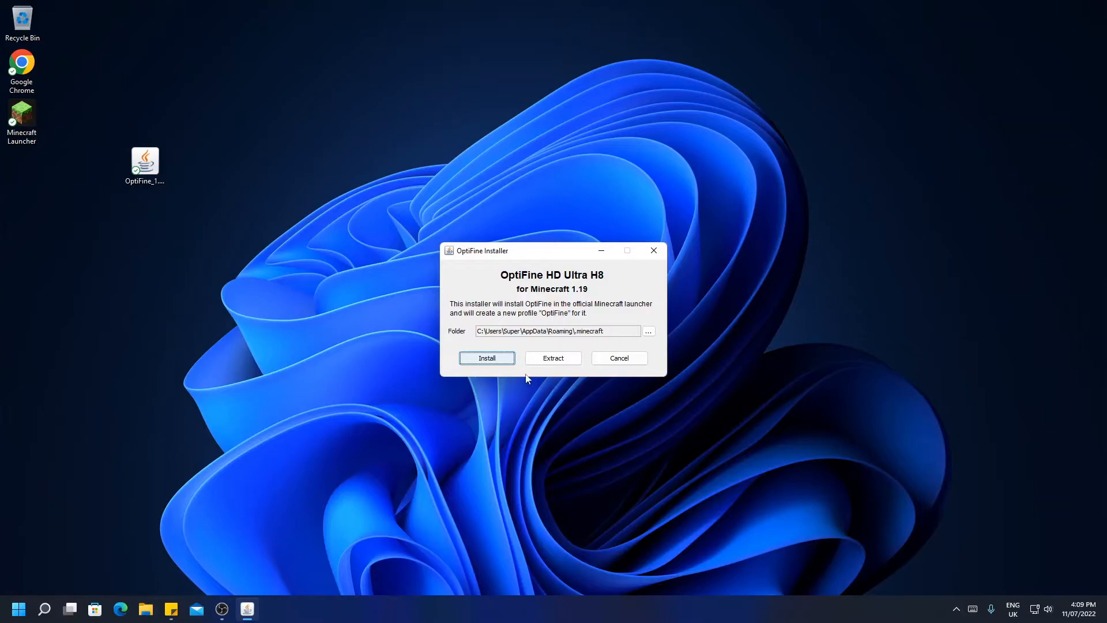
{"action": "left_click", "coordinate": [510, 362]}
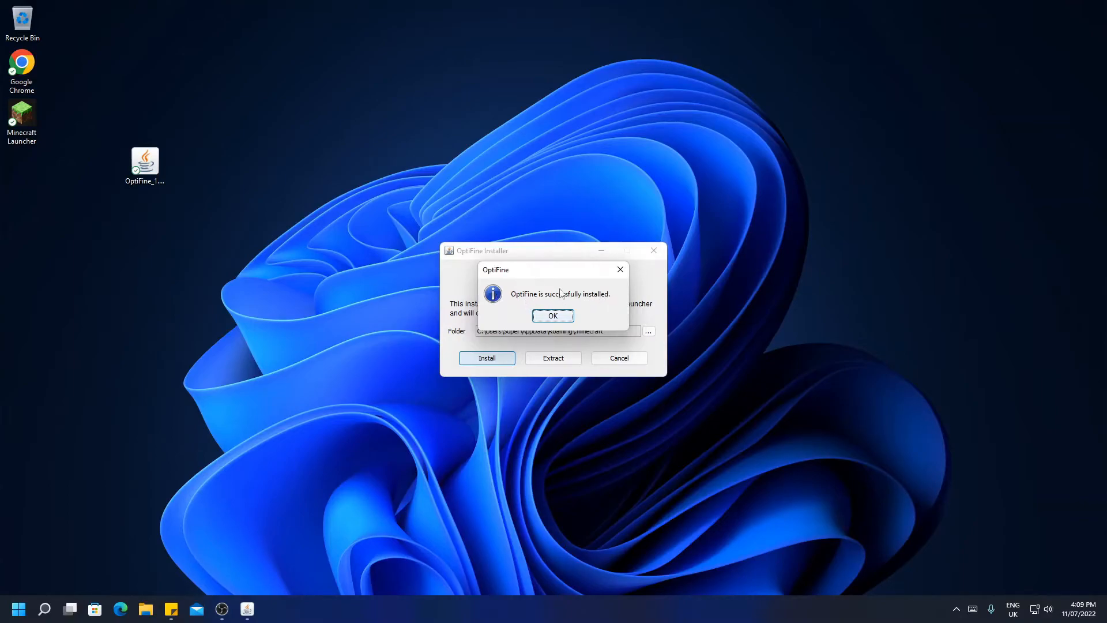
{"action": "left_click", "coordinate": [552, 317]}
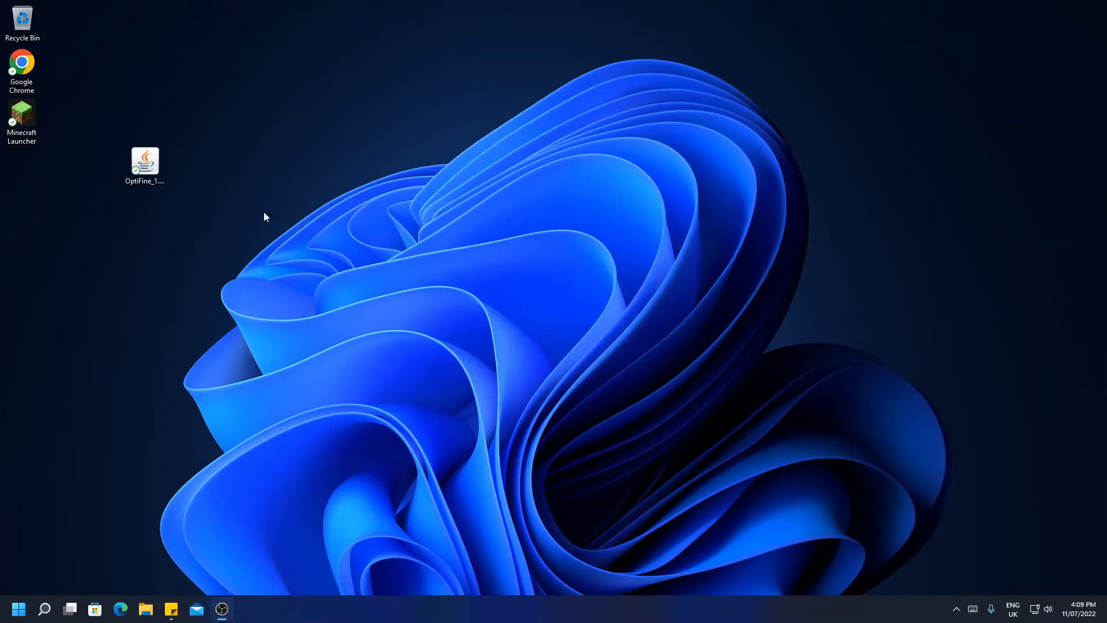
{"action": "left_click_drag", "start_coordinate": [74, 22], "coordinate": [21, 17]}
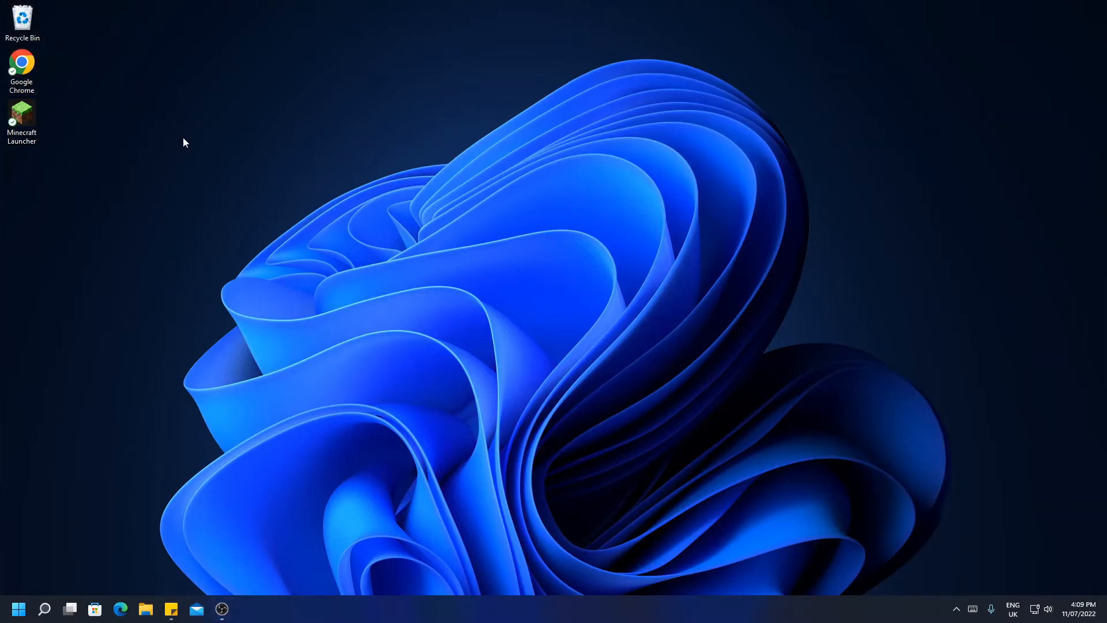
Open the Minecraft Launcher and check the installation selector for Java Edition
{"action": "left_click", "coordinate": [26, 120]}
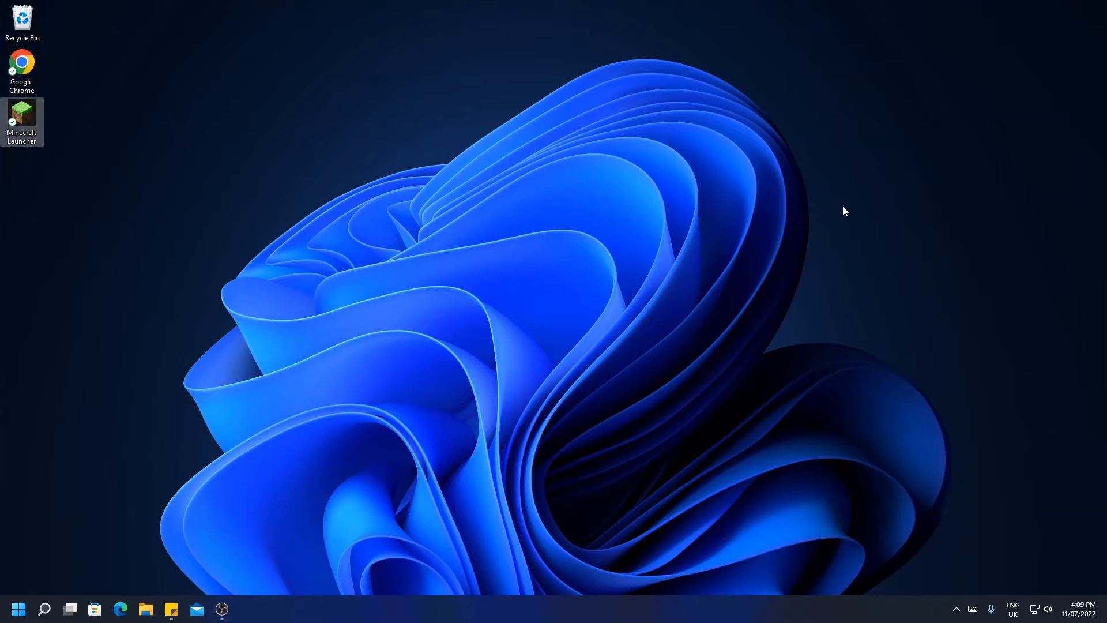
{"action": "key", "text": "Return"}
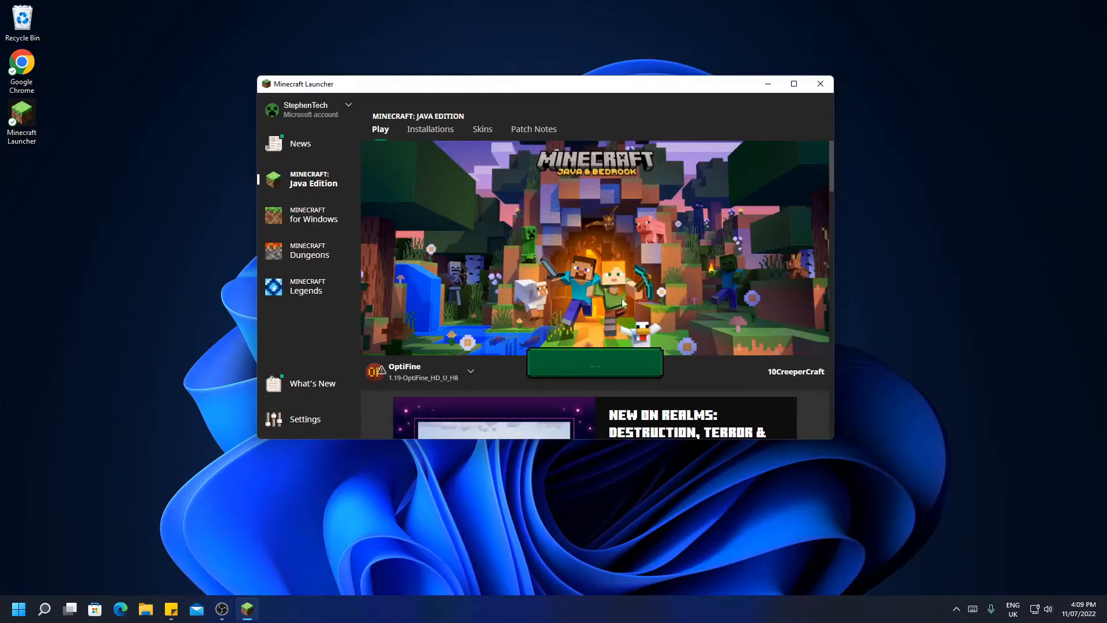
{"action": "left_click", "coordinate": [460, 373]}
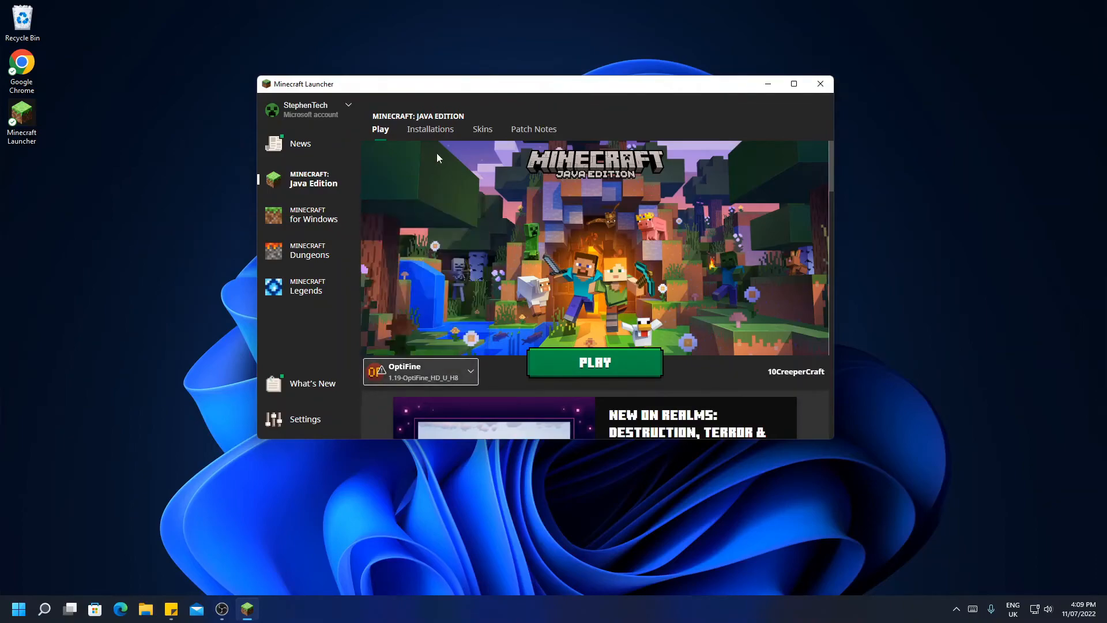
Start a new Java Edition installation named "1.19 Optifine" and give it the green emerald block icon
{"action": "left_click", "coordinate": [430, 129]}
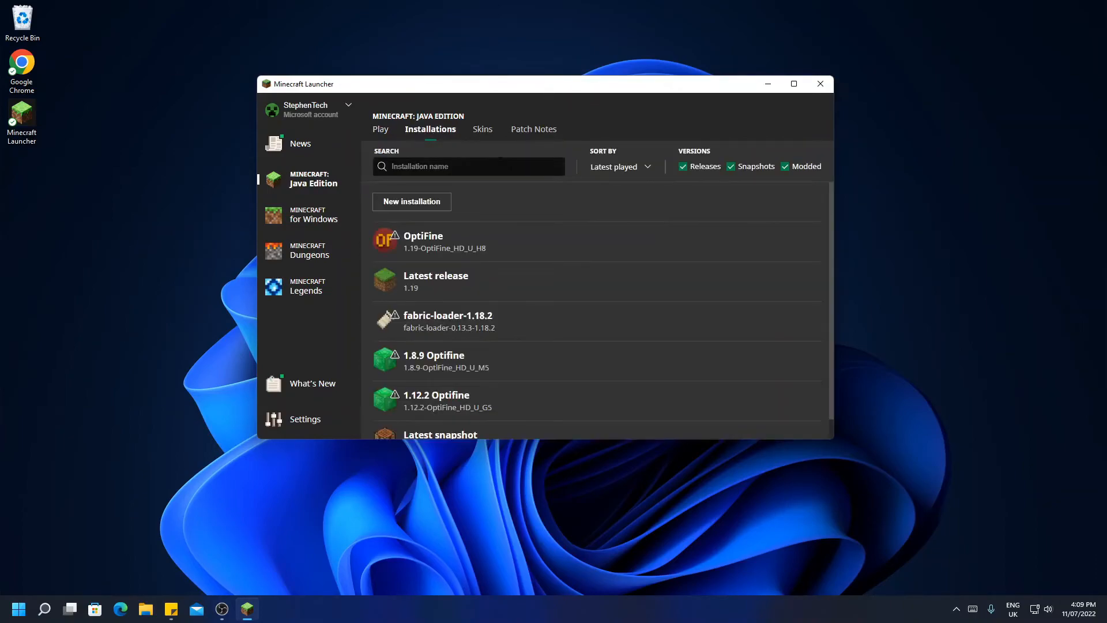
{"action": "left_click", "coordinate": [440, 204]}
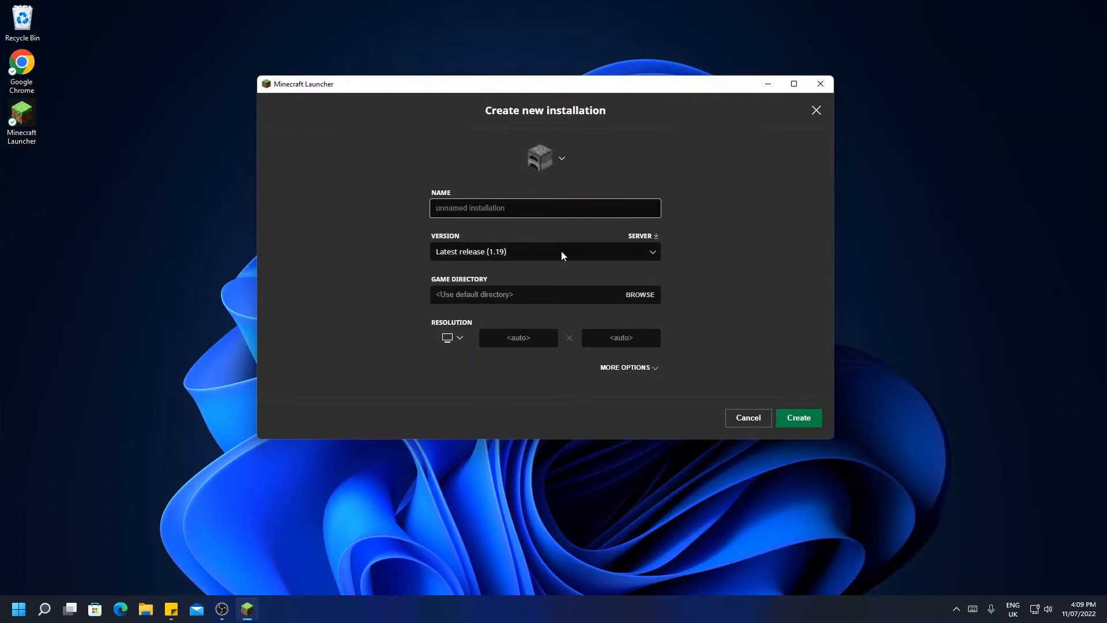
{"action": "type", "text": "1.19"}
{"action": "key", "text": "Caps_Lock"}
{"action": "type", "text": "O"}
{"action": "key", "text": "Caps_Lock"}
{"action": "type", "text": "ptifine"}
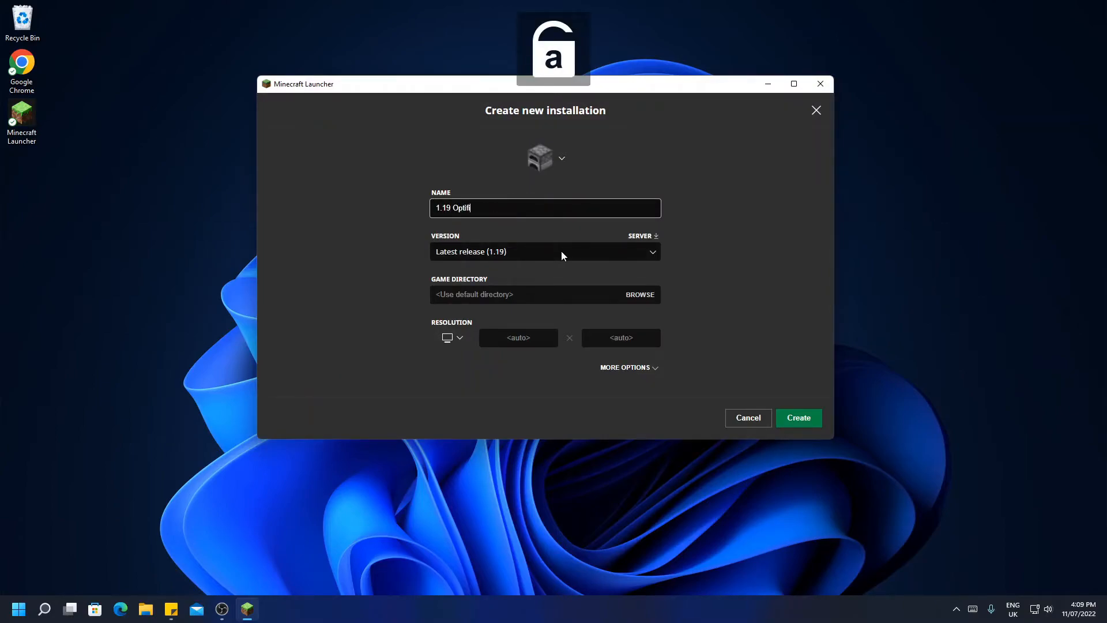
{"action": "left_click", "coordinate": [560, 156]}
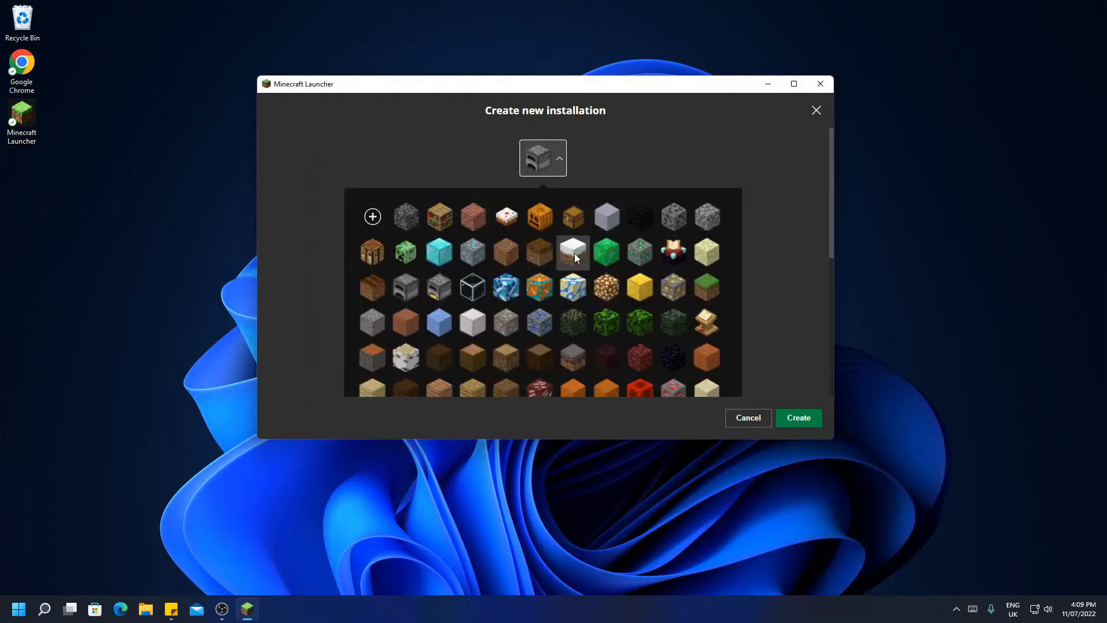
{"action": "left_click", "coordinate": [606, 251]}
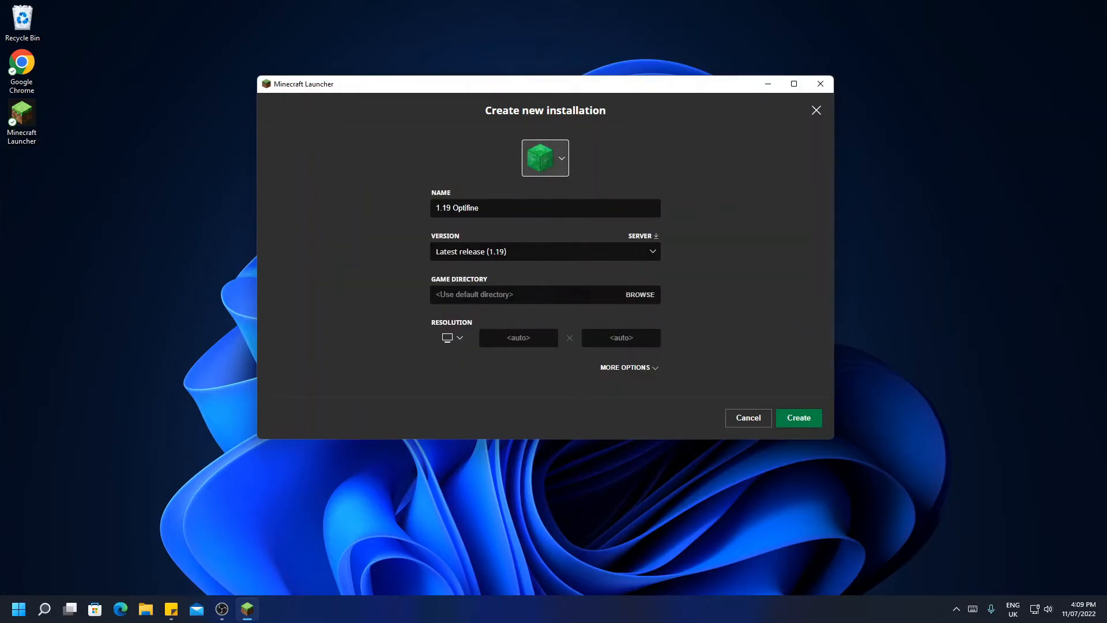
Set the new installation's version to release 1.19-OptiFine_HD_U_H8 and create it
{"action": "left_click", "coordinate": [579, 251]}
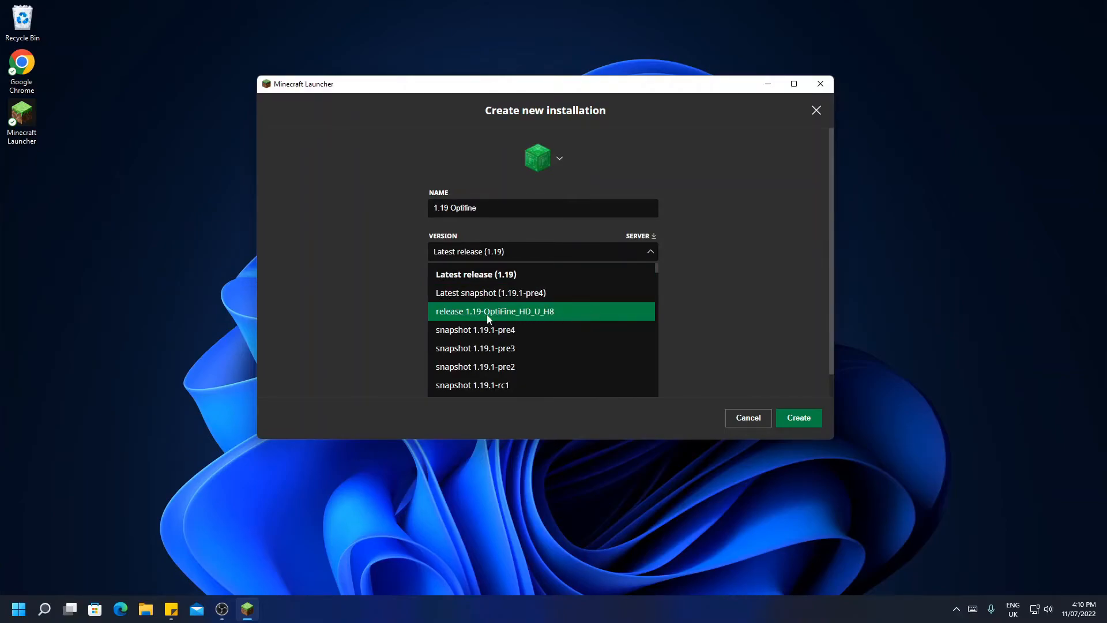
{"action": "scroll", "coordinate": [525, 307], "scroll_direction": "down", "scroll_amount": 1}
{"action": "scroll", "coordinate": [528, 302], "scroll_direction": "up", "scroll_amount": 1}
{"action": "left_click", "coordinate": [537, 312]}
{"action": "scroll", "coordinate": [611, 346], "scroll_direction": "down", "scroll_amount": 1}
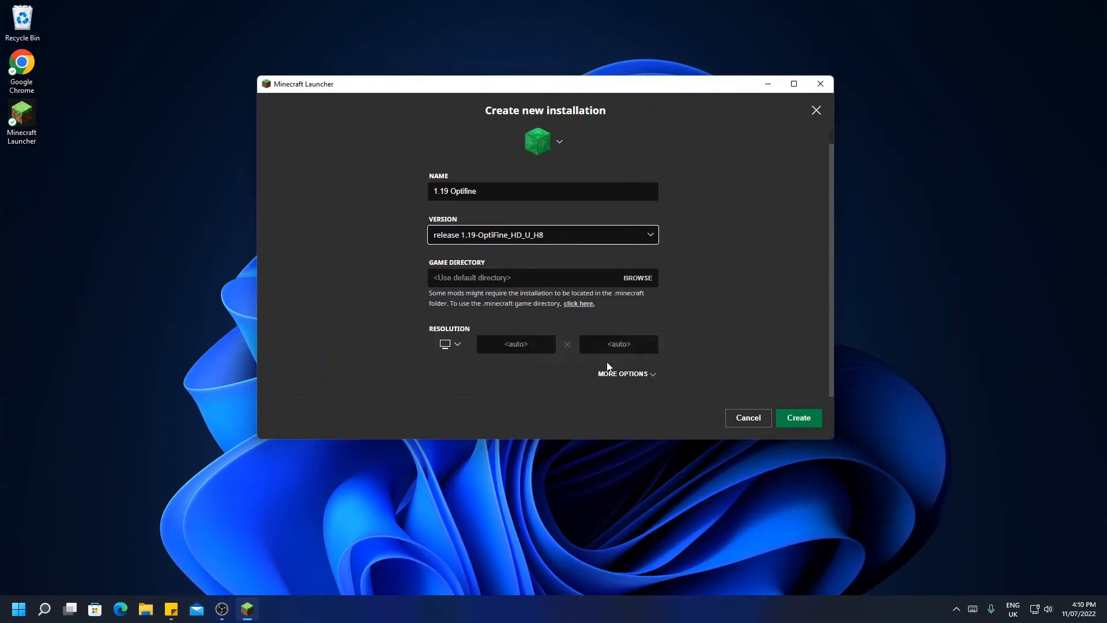
{"action": "left_click", "coordinate": [640, 375]}
{"action": "scroll", "coordinate": [641, 387], "scroll_direction": "up", "scroll_amount": 2}
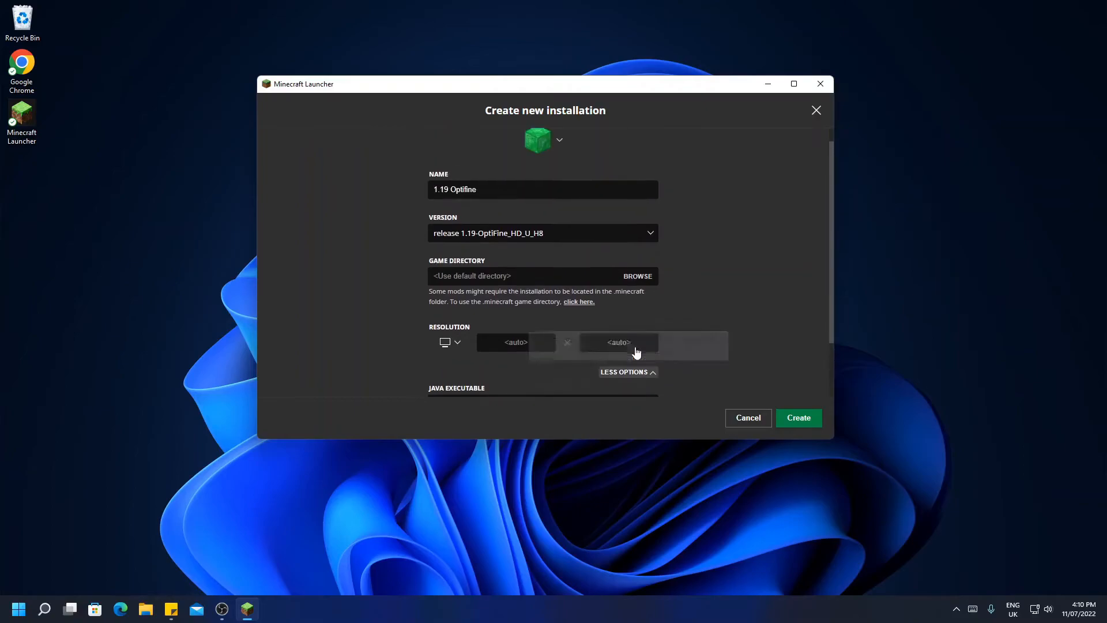
{"action": "left_click", "coordinate": [794, 419]}
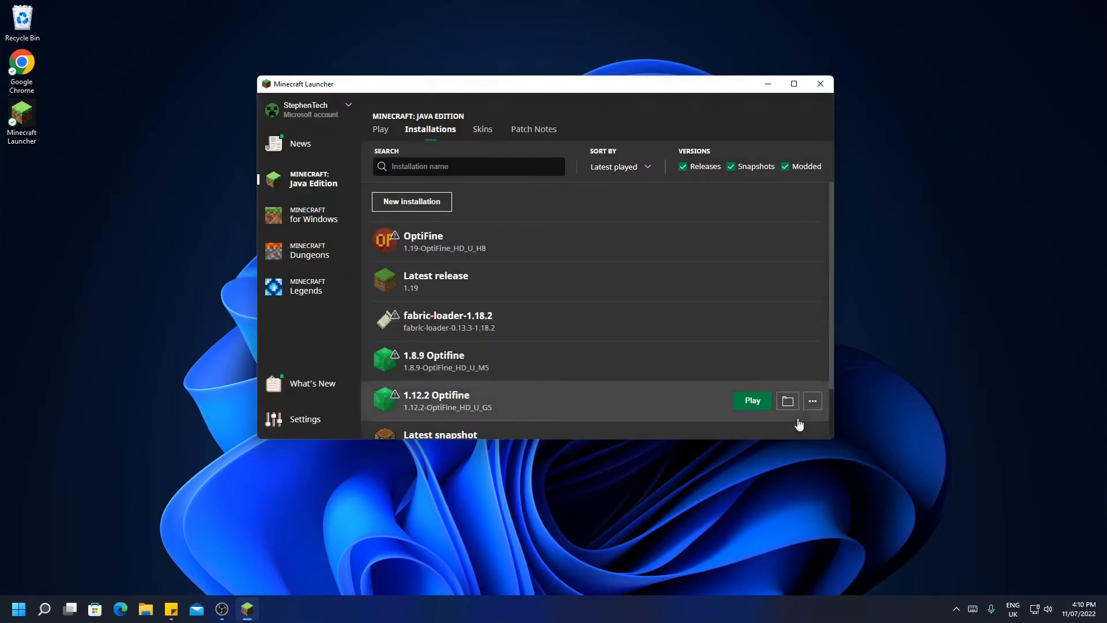
Select the 1.19 Optifine installation and launch it, accepting the risk notice for modified installations
{"action": "left_click", "coordinate": [380, 129]}
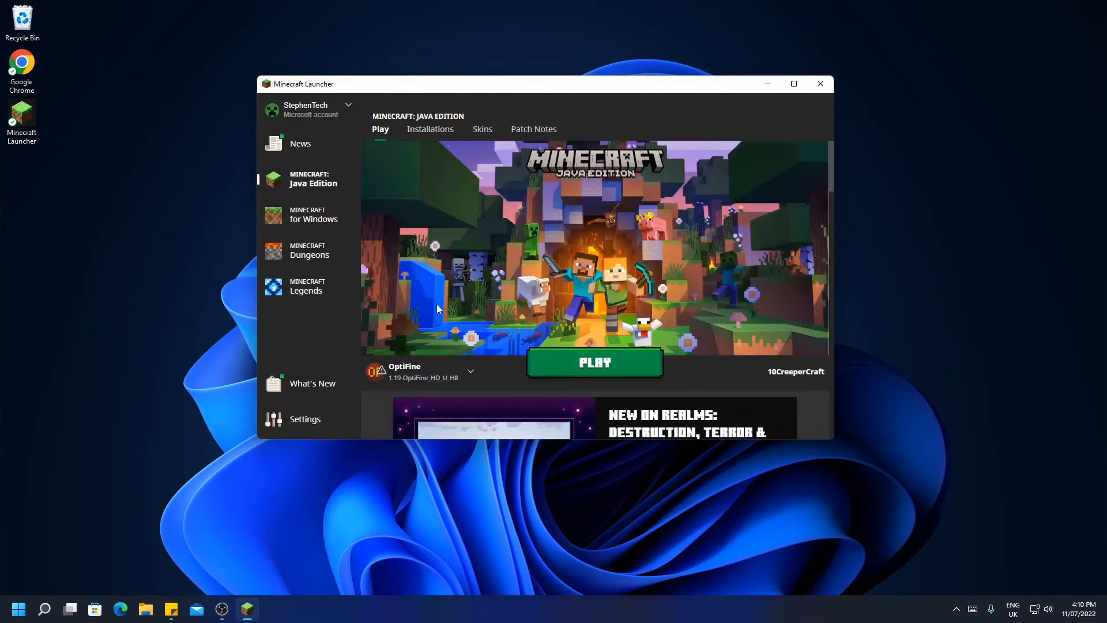
{"action": "left_click", "coordinate": [418, 372]}
{"action": "scroll", "coordinate": [447, 320], "scroll_direction": "down", "scroll_amount": 1}
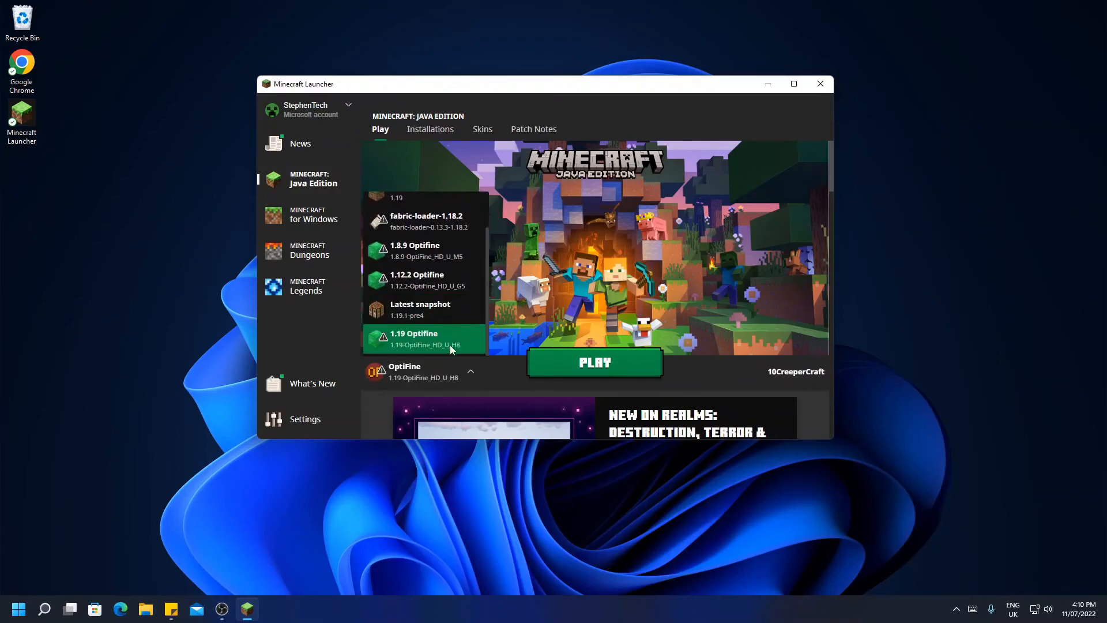
{"action": "left_click", "coordinate": [447, 340]}
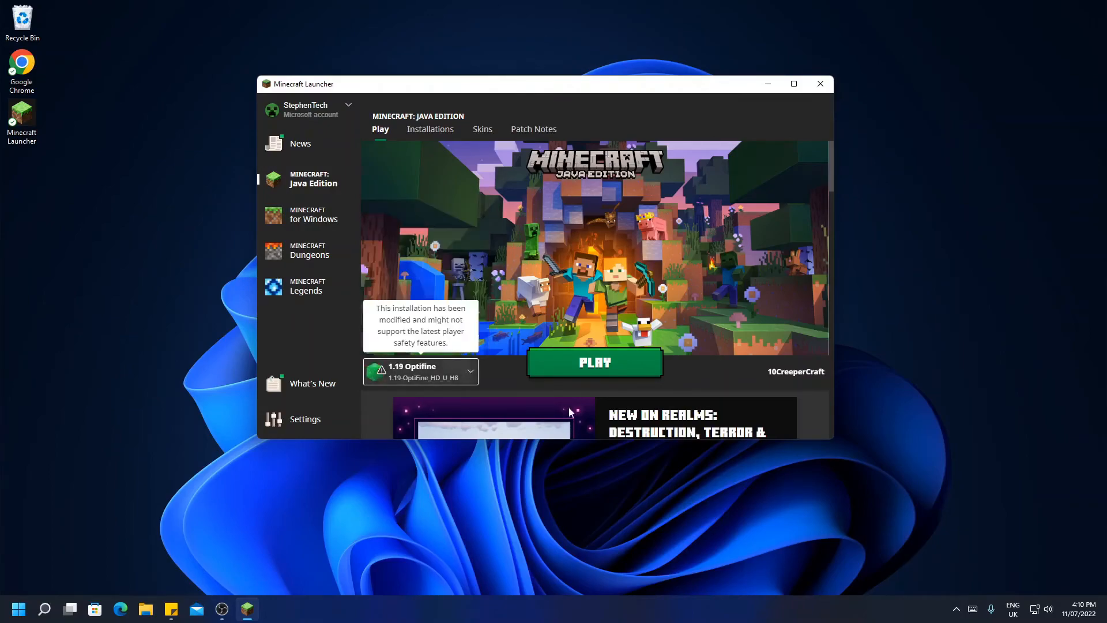
{"action": "left_click", "coordinate": [613, 361]}
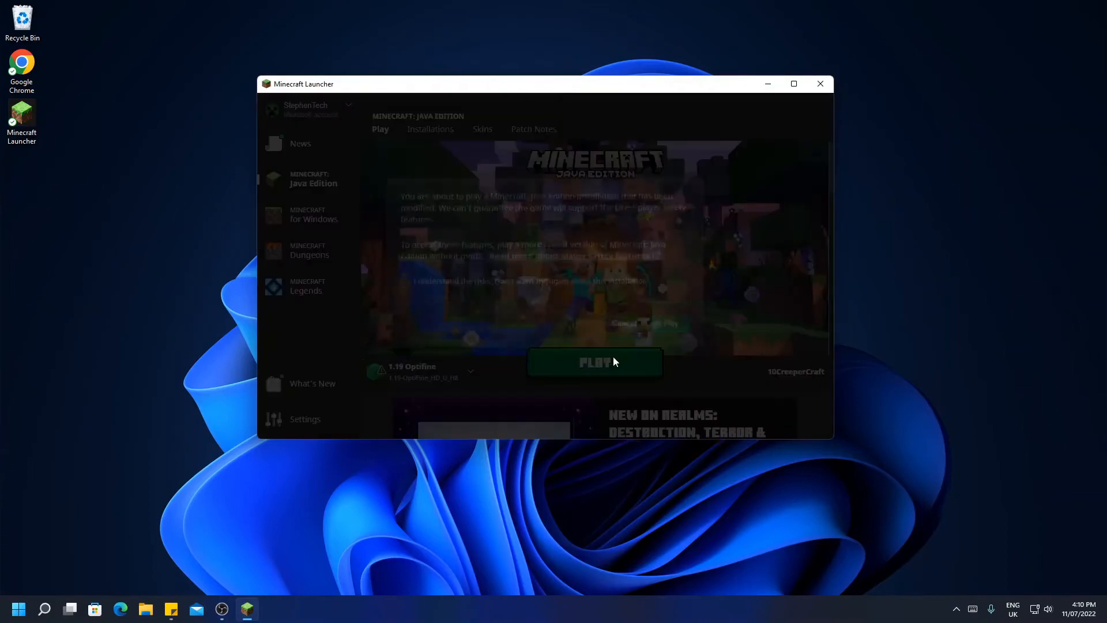
{"action": "left_click", "coordinate": [491, 287]}
{"action": "left_click", "coordinate": [675, 331]}
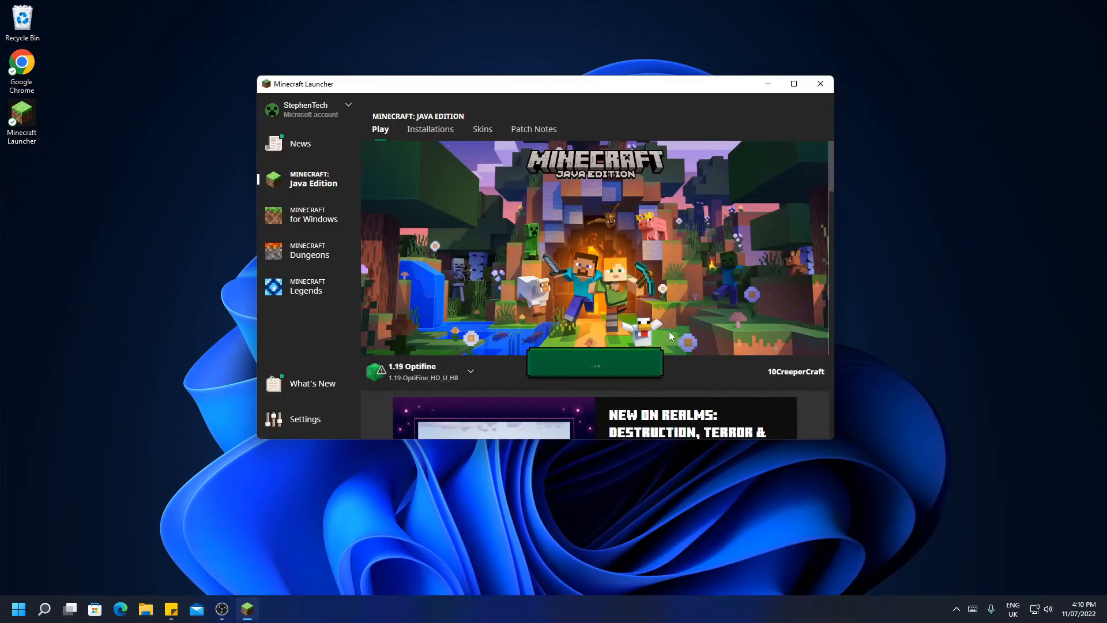